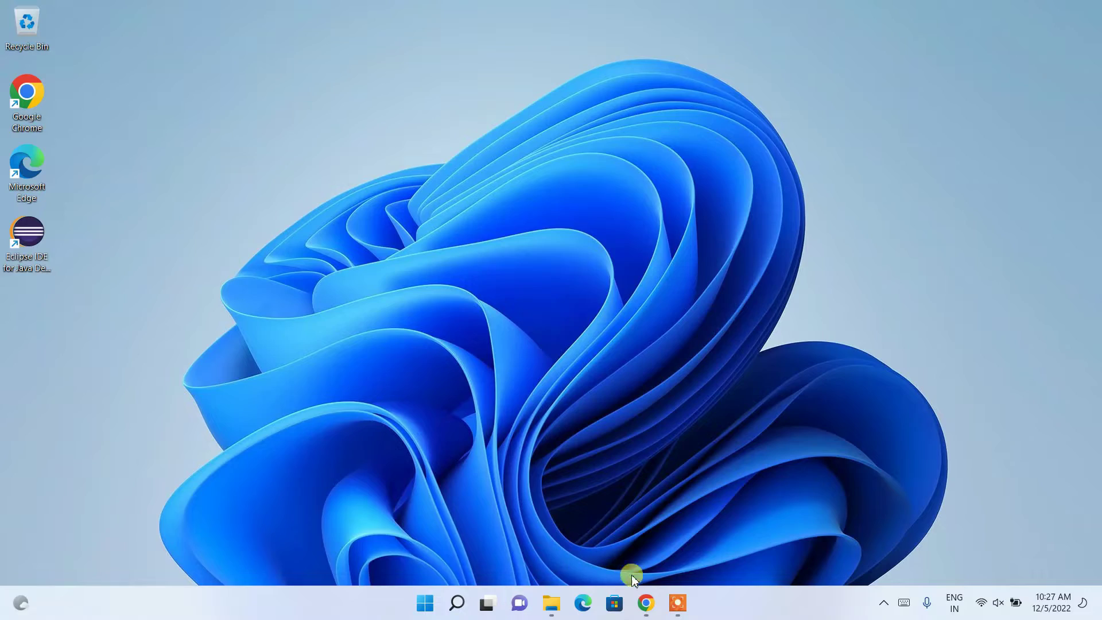
# - Bring Chrome back up and search Google for pycharm
pyautogui.click(655, 601)
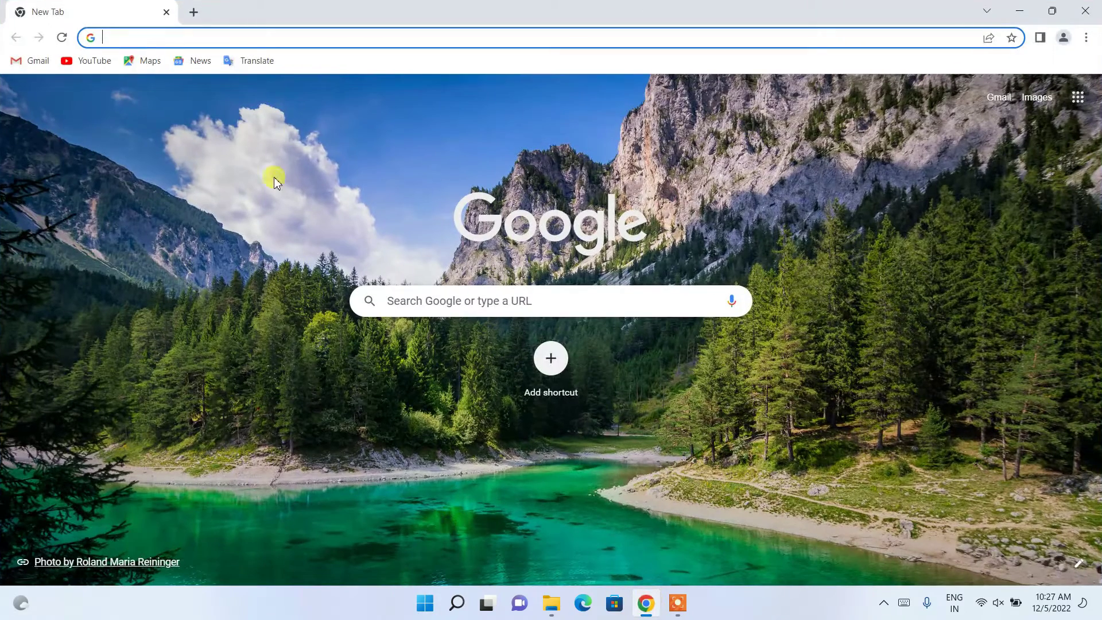
pyautogui.click(294, 37)
pyautogui.write('pych')
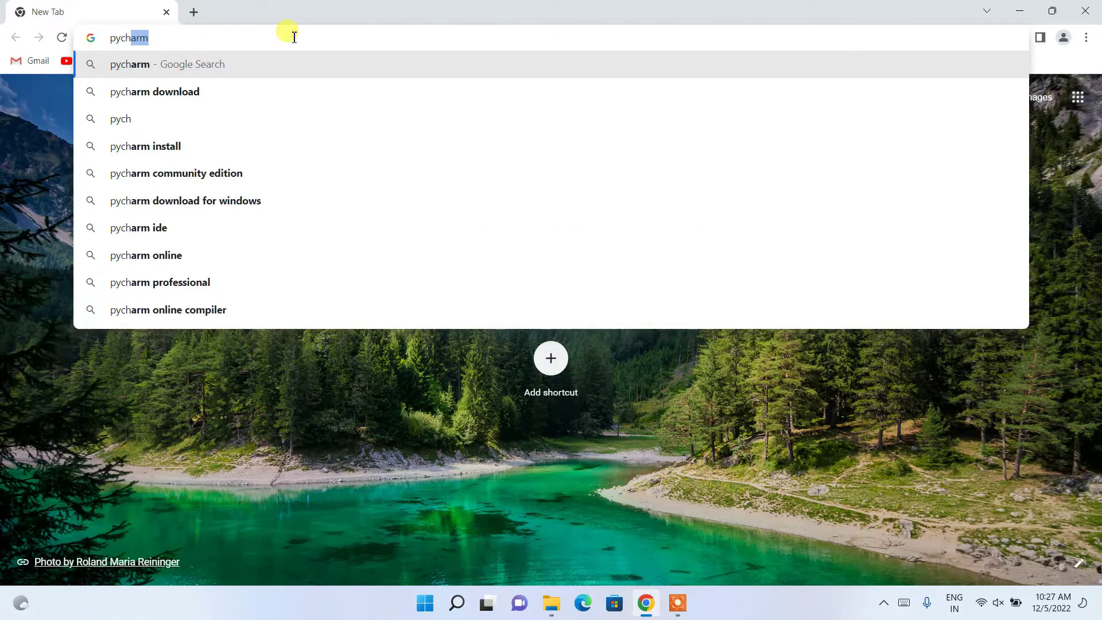
pyautogui.write('arm')
pyautogui.press('Return')
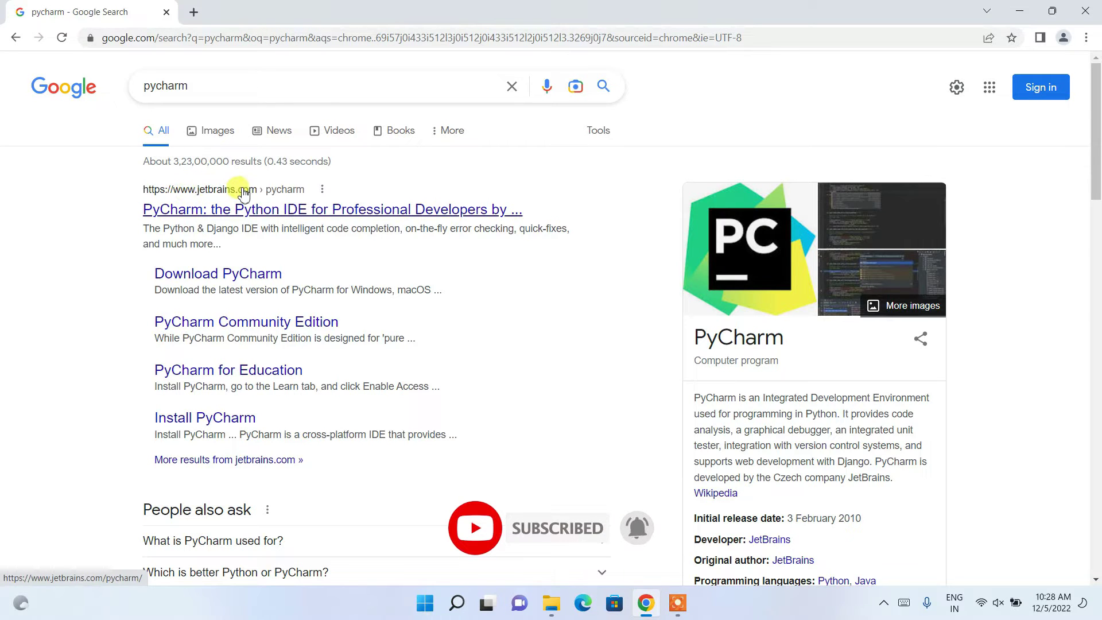
# - Open the jetbrains.com PyCharm page and go to its DOWNLOAD page
pyautogui.click(174, 212)
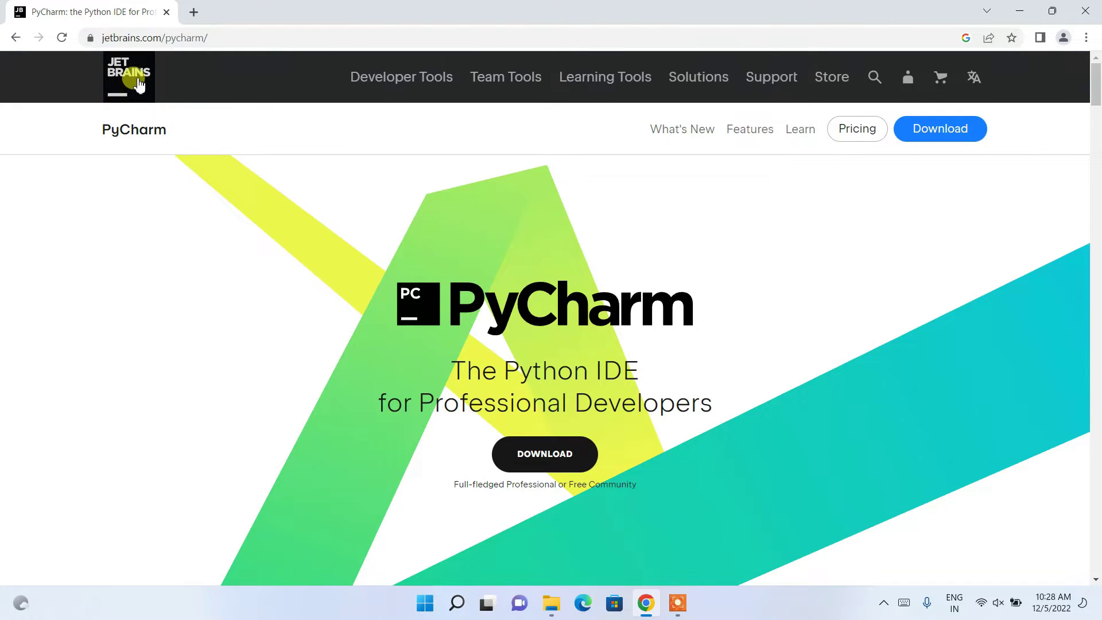
pyautogui.moveTo(82, 126); pyautogui.dragTo(194, 123)
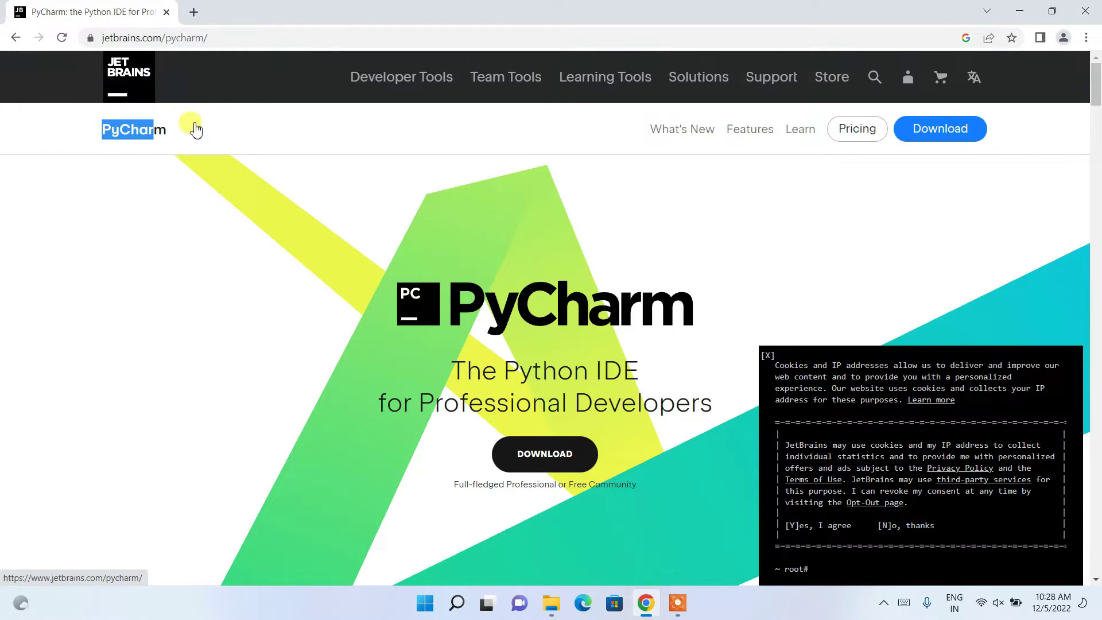
pyautogui.scroll(-3, 298, 286)
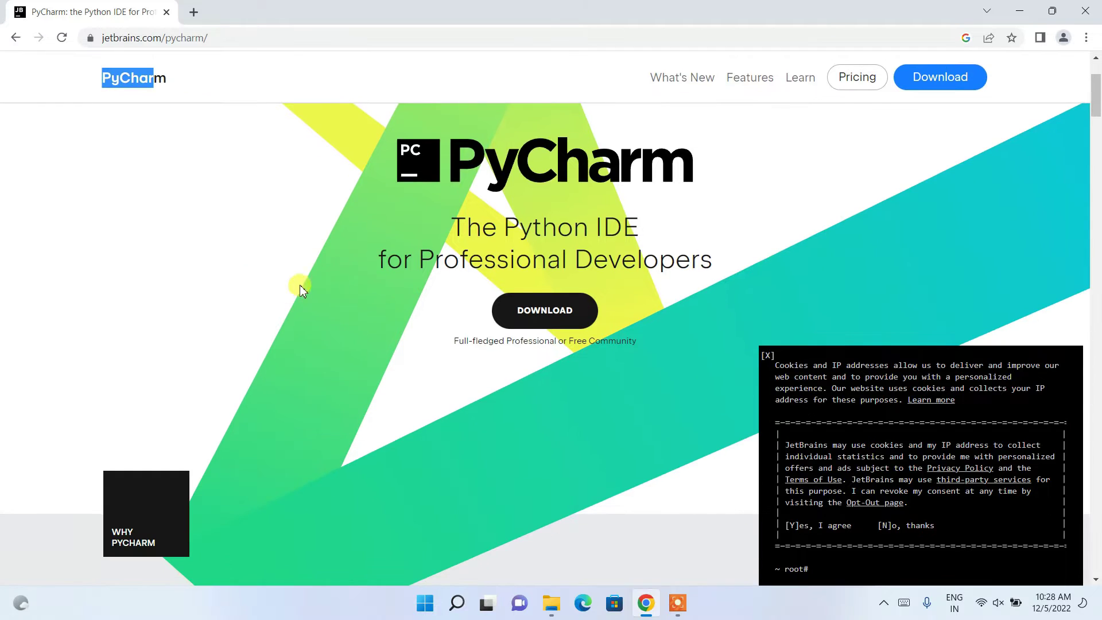
pyautogui.click(555, 315)
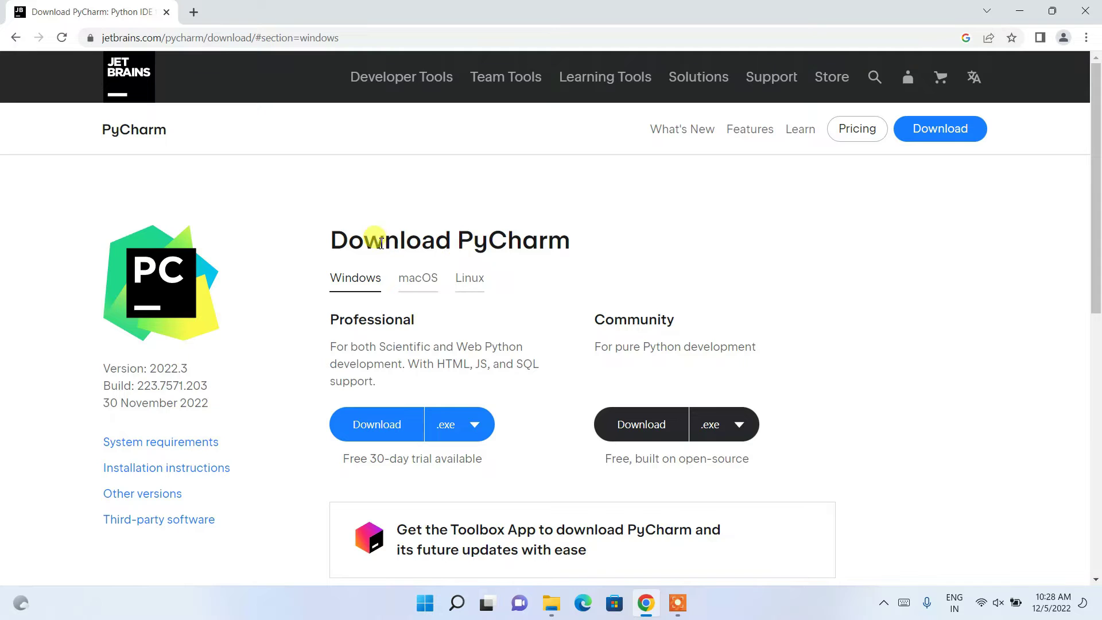
# - Dismiss the cookie notice and review the 2022.3 Download PyCharm page down to the Community edition
pyautogui.moveTo(384, 240); pyautogui.dragTo(597, 239)
pyautogui.click(522, 288)
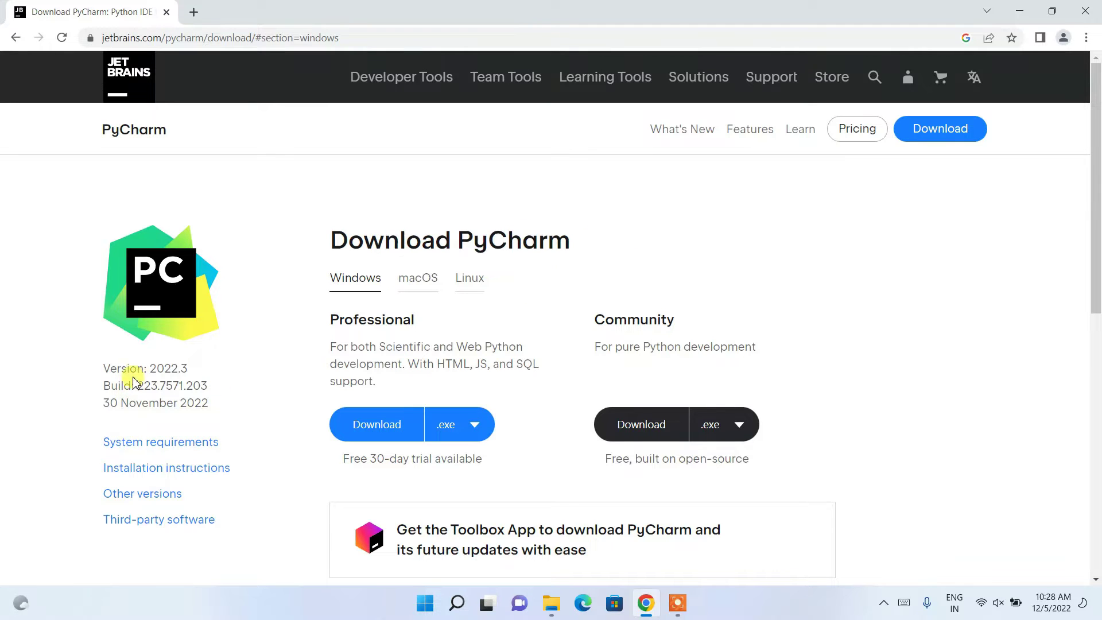
pyautogui.moveTo(148, 368); pyautogui.dragTo(189, 365)
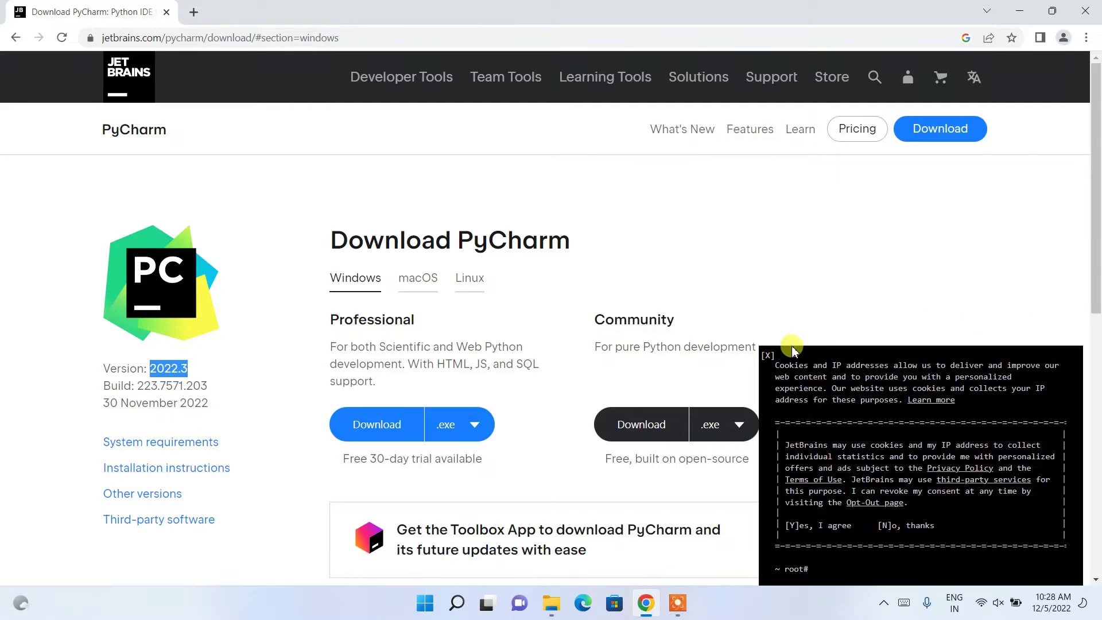
pyautogui.click(768, 357)
pyautogui.scroll(-1, 782, 323)
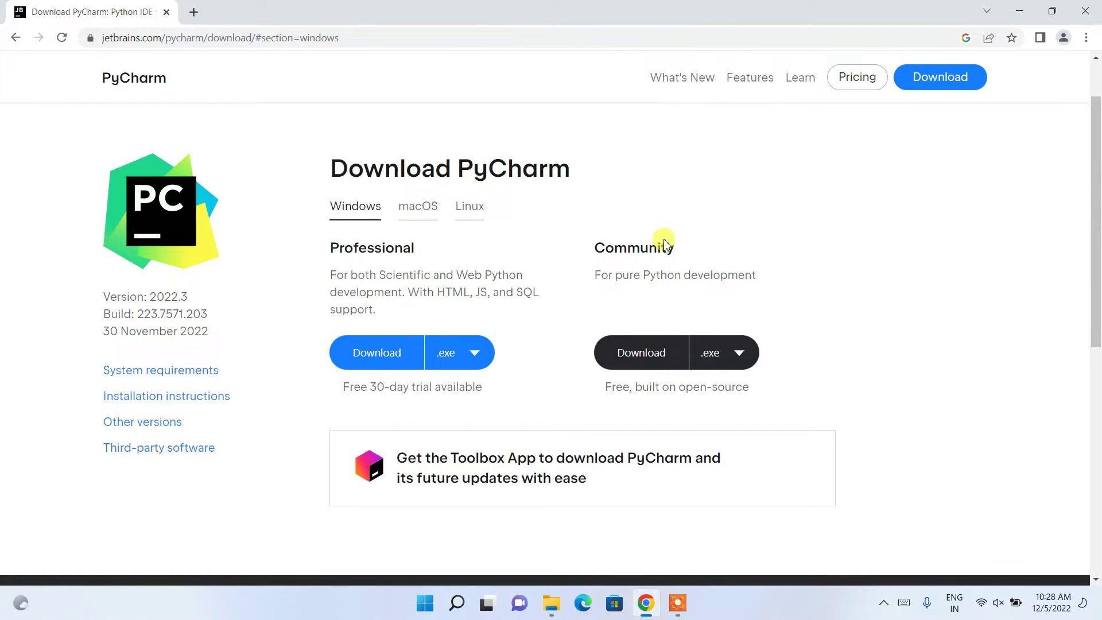
pyautogui.moveTo(614, 248); pyautogui.dragTo(711, 250)
pyautogui.click(712, 249)
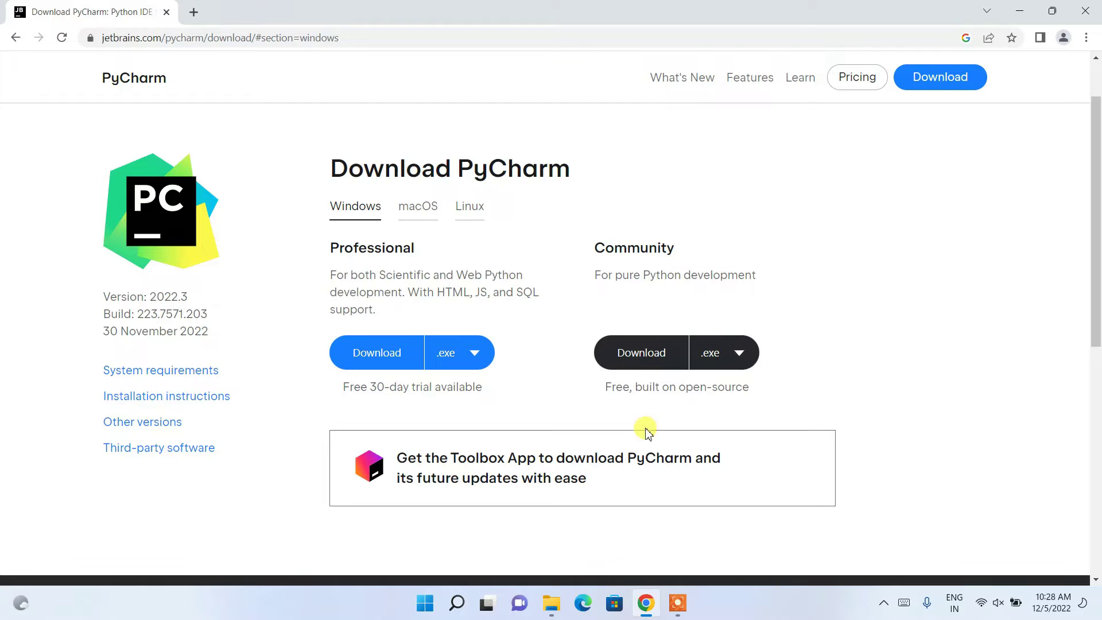
# - Start the Community edition download, cancel it, and switch to File Explorer
pyautogui.click(656, 359)
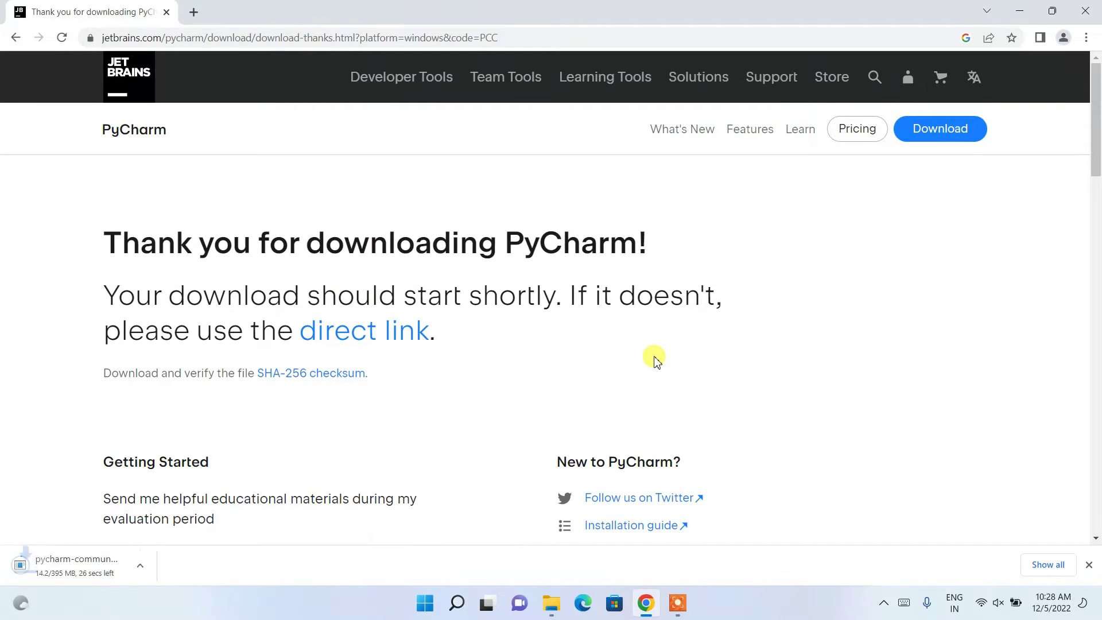
pyautogui.click(152, 565)
pyautogui.click(189, 543)
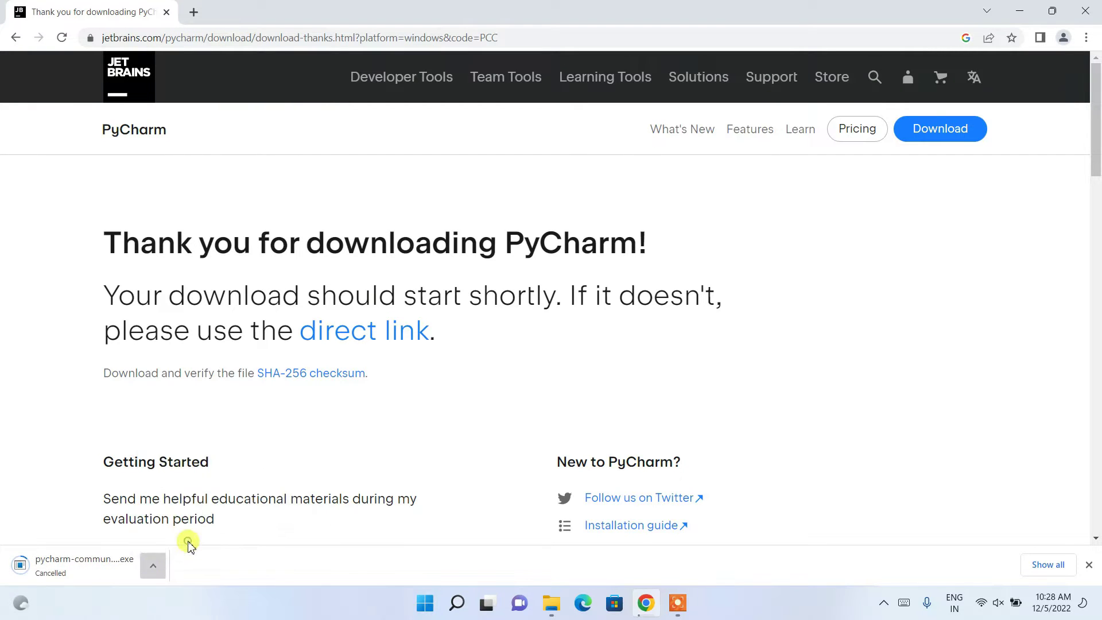
pyautogui.click(552, 603)
# - Run the pycharm-community-2022.3.exe installer from the Downloads\Software folder
pyautogui.click(212, 145)
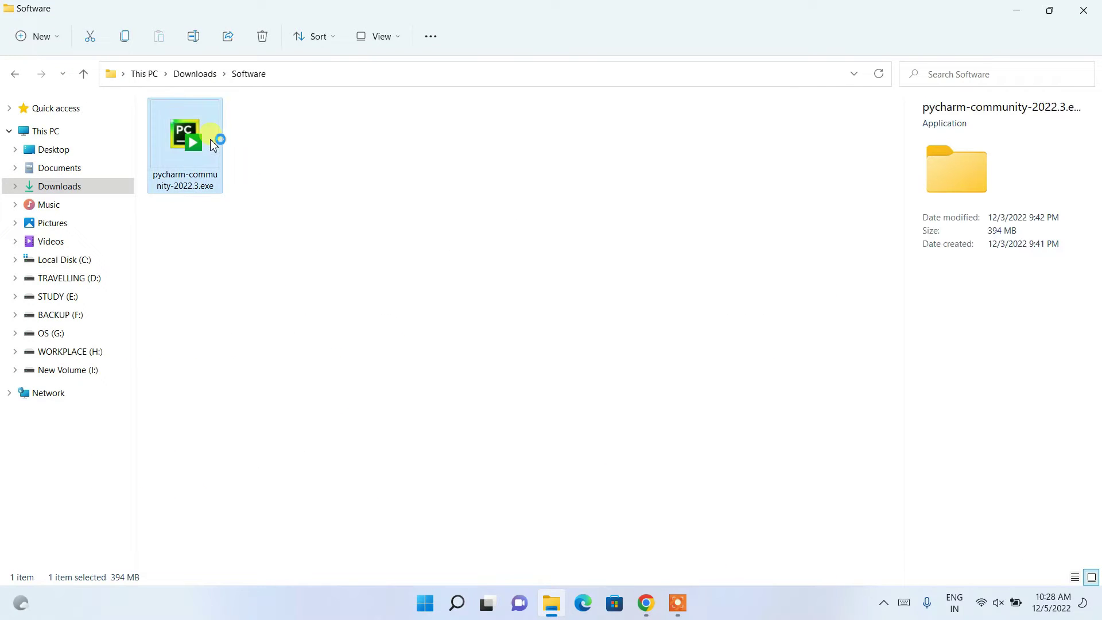
pyautogui.doubleClick(212, 145)
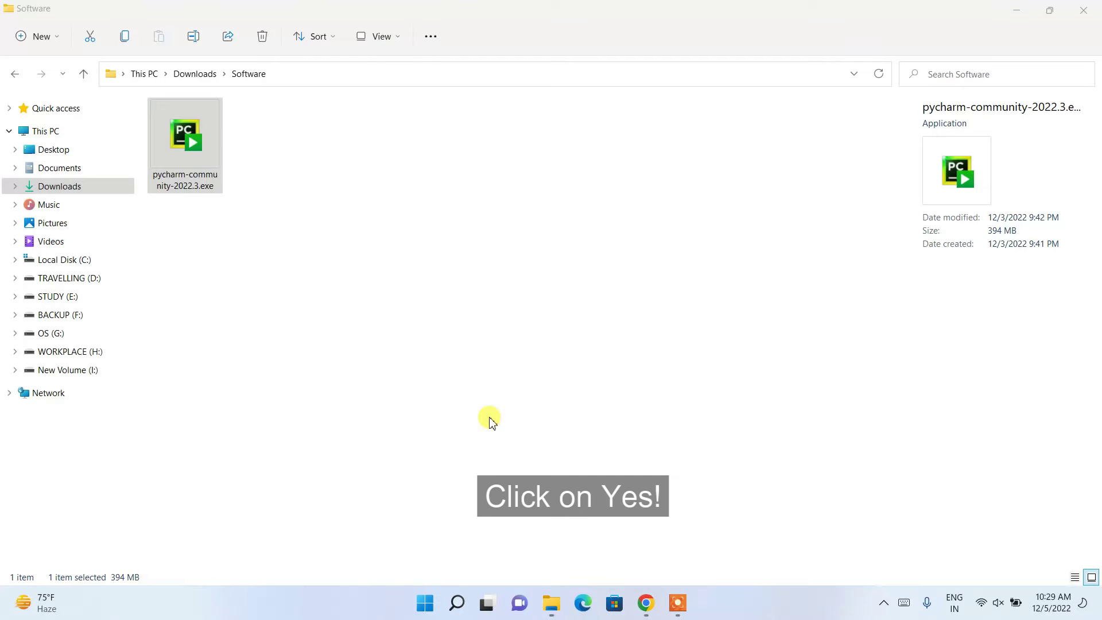
# - Minimize File Explorer and Chrome, then accept the default PyCharm install folder
pyautogui.click(1015, 10)
pyautogui.click(1015, 11)
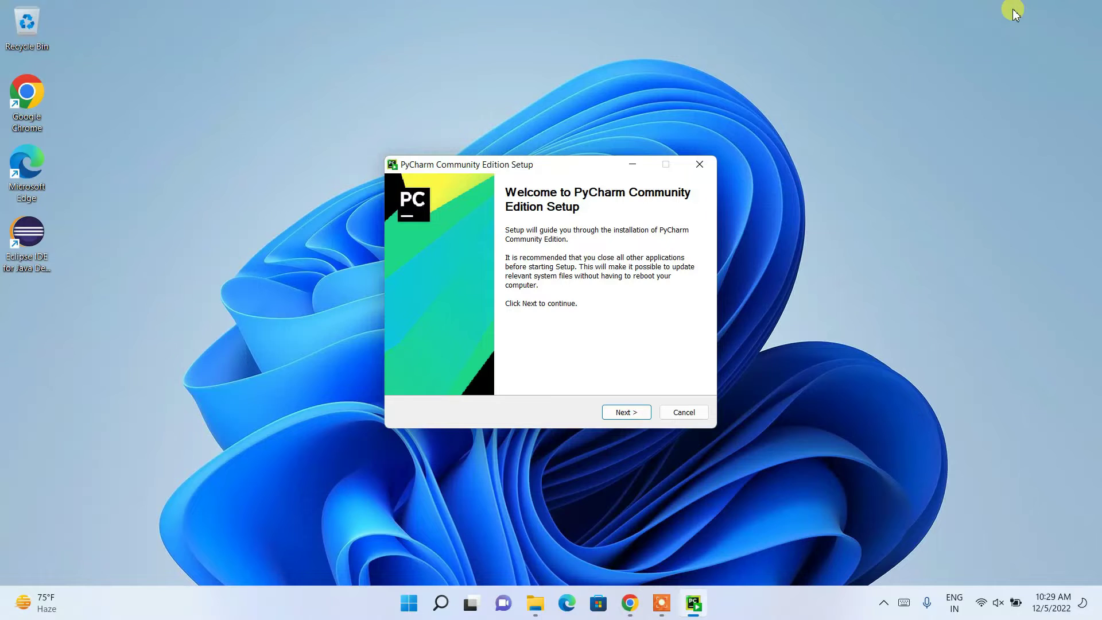
pyautogui.click(624, 412)
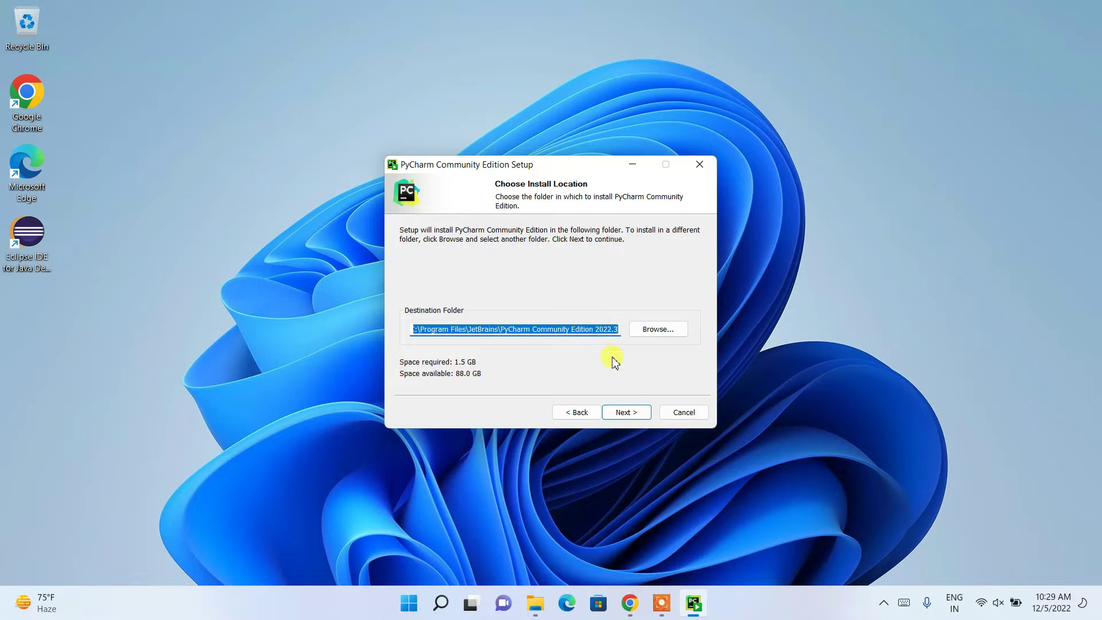
pyautogui.click(626, 414)
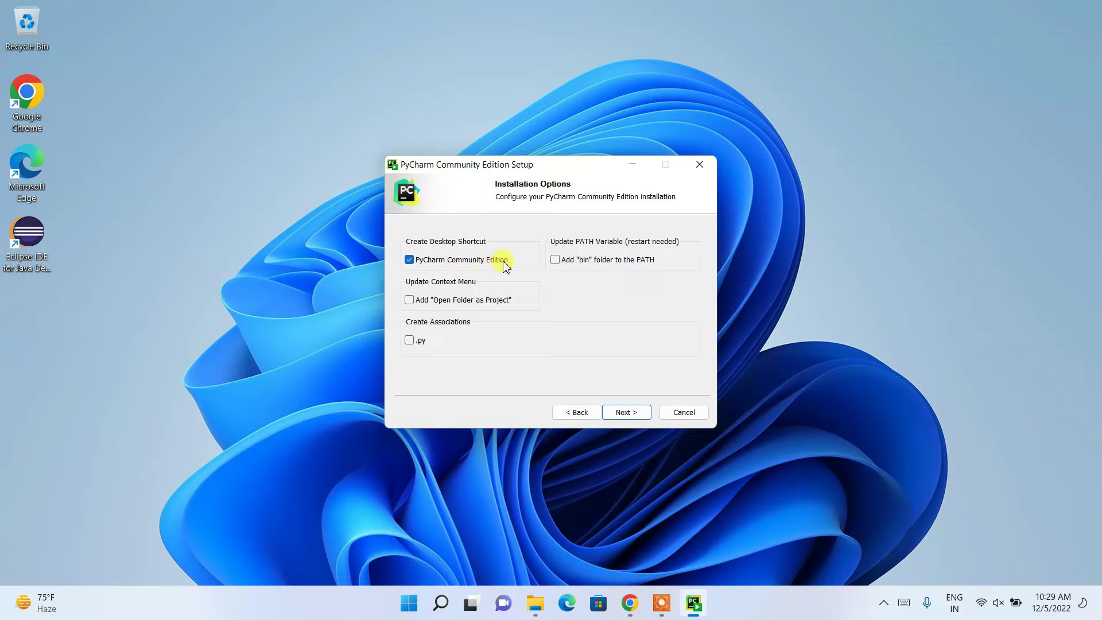
# - Enable Open Folder as Project, the .py association and adding bin to PATH
pyautogui.click(430, 300)
pyautogui.click(409, 341)
pyautogui.click(585, 264)
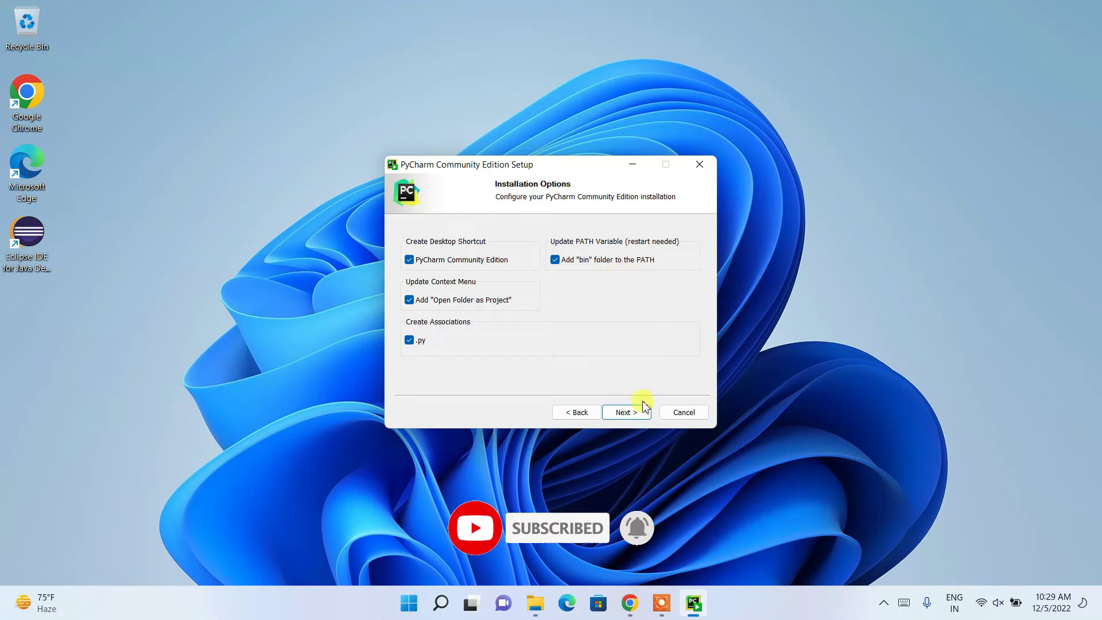
pyautogui.click(626, 412)
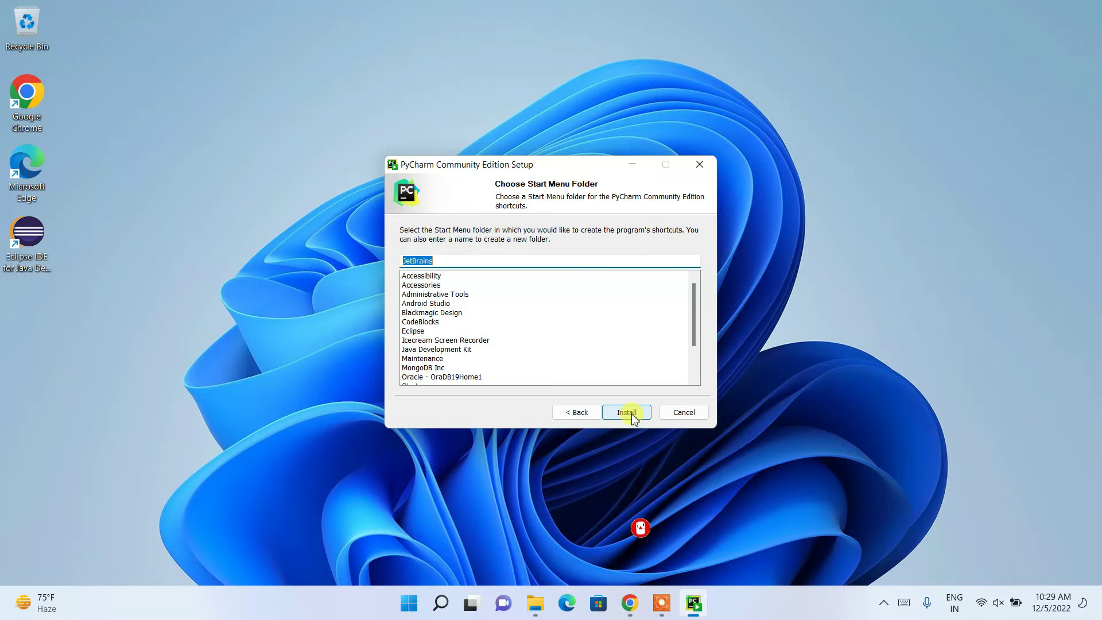
# - Install PyCharm with the JetBrains Start Menu folder and finish the wizard
pyautogui.click(627, 413)
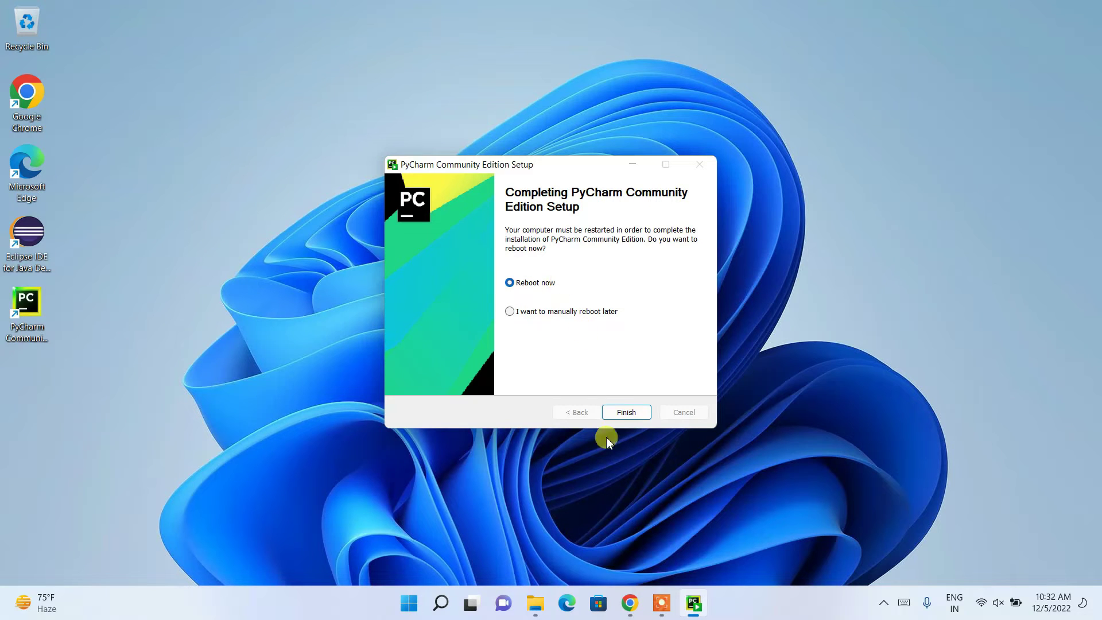
pyautogui.click(628, 413)
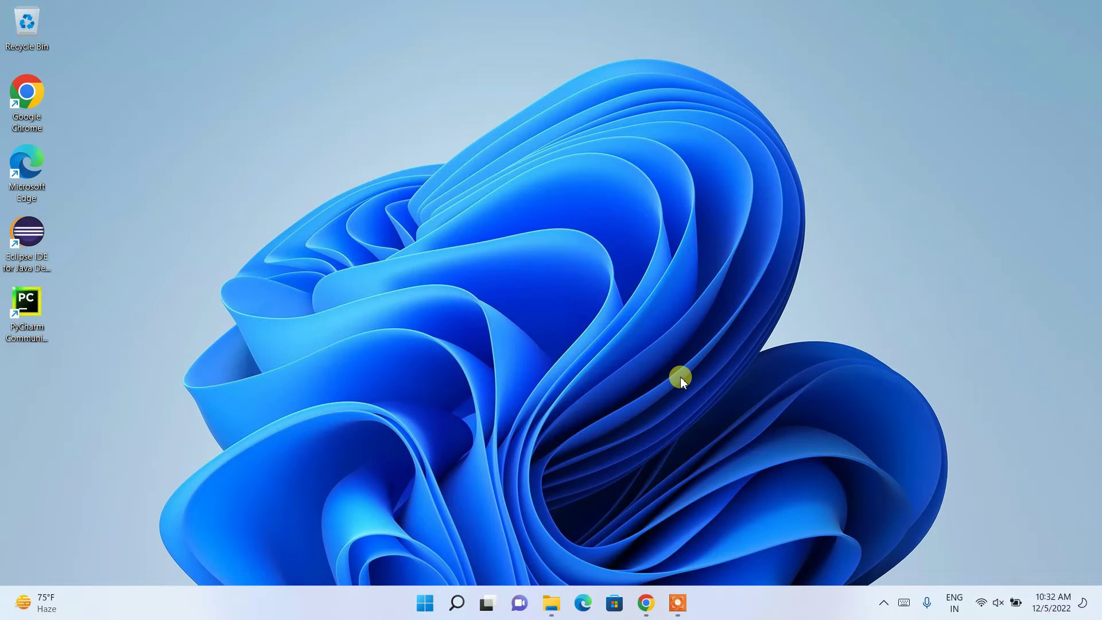
# - Launch PyCharm from its desktop shortcut, choosing 'Do not import settings'
pyautogui.click(30, 310)
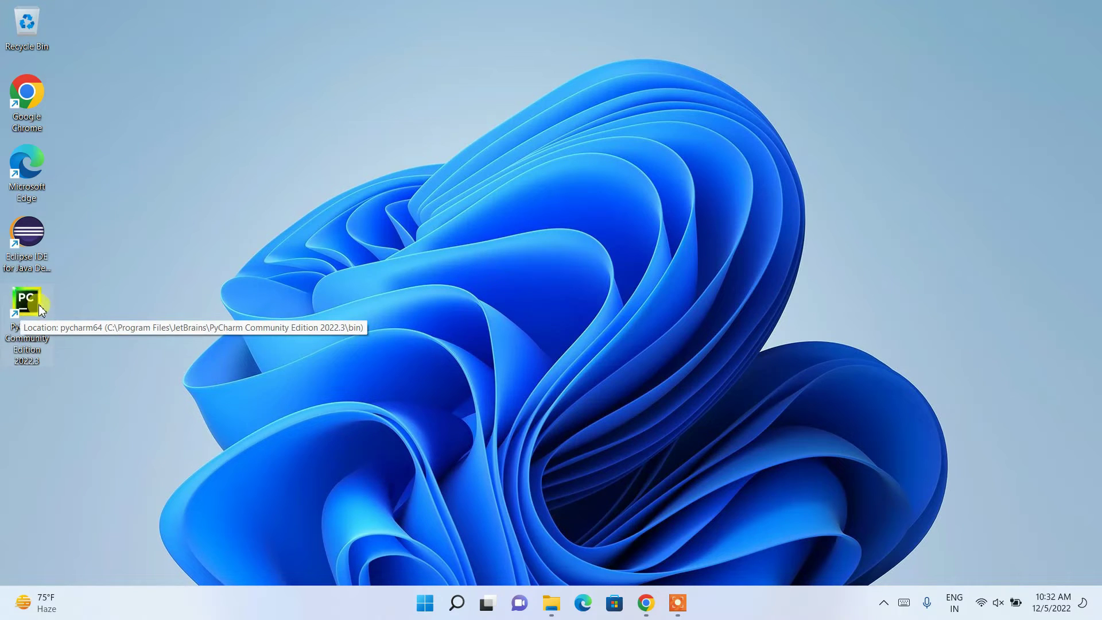
pyautogui.doubleClick(30, 308)
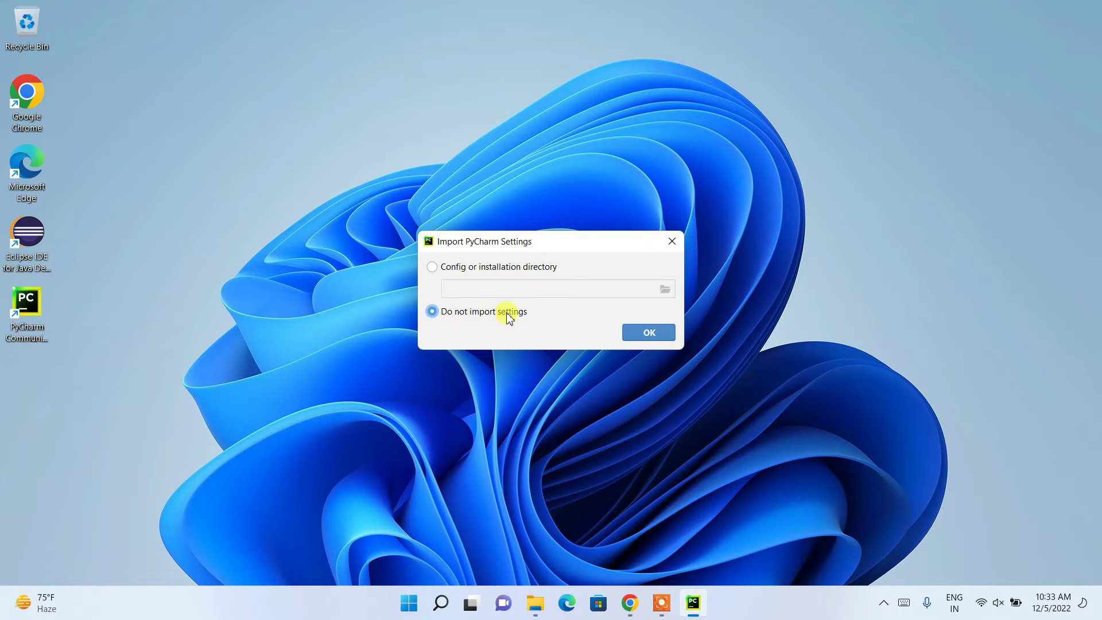
pyautogui.click(648, 334)
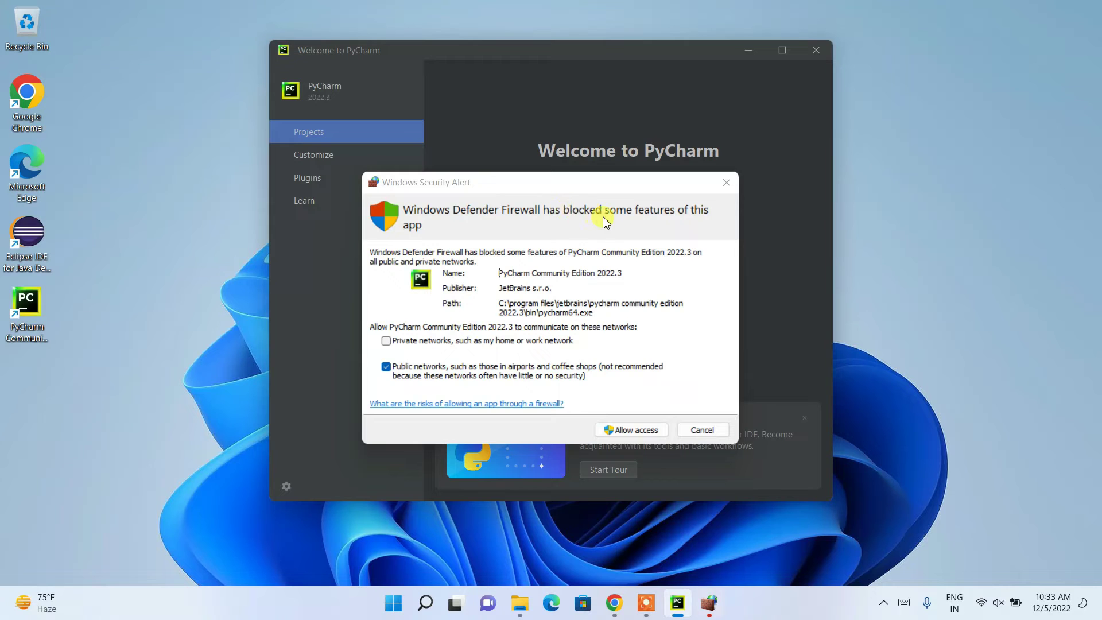
# - Allow PyCharm through the Windows firewall and maximize the Welcome window
pyautogui.click(634, 432)
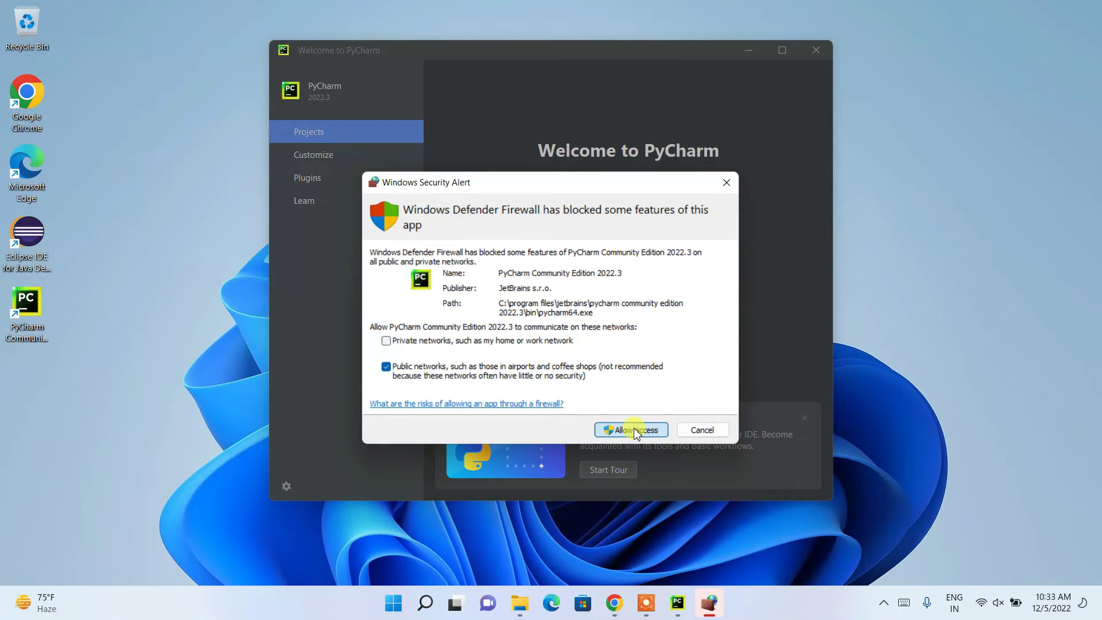
pyautogui.click(785, 49)
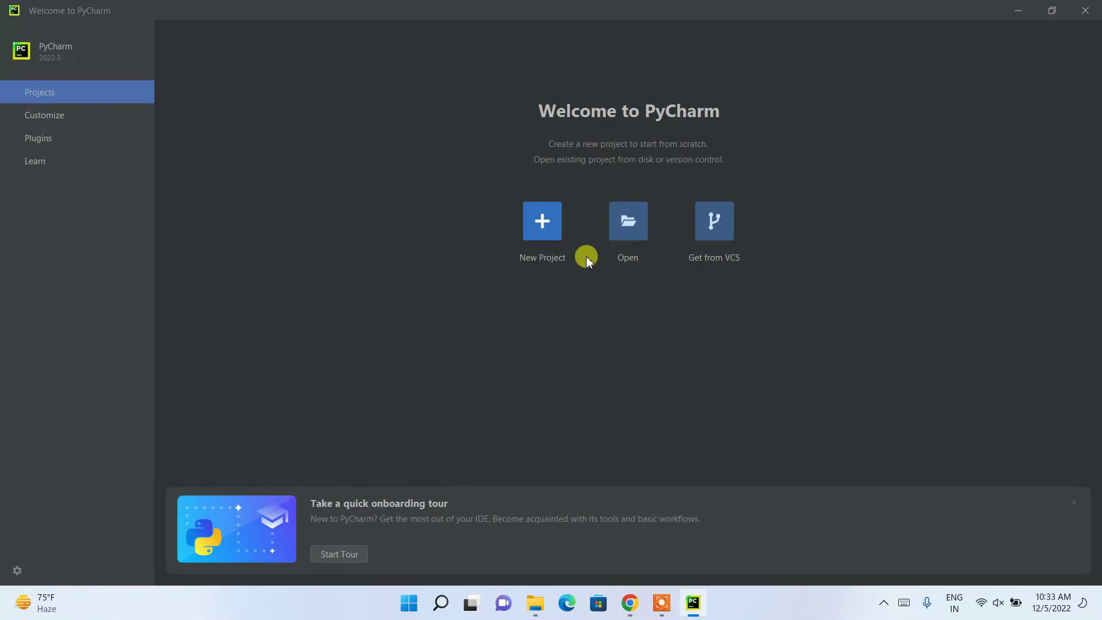
# - Start a New Project, renaming the Location folder from pythonProject to helloAll
pyautogui.click(544, 222)
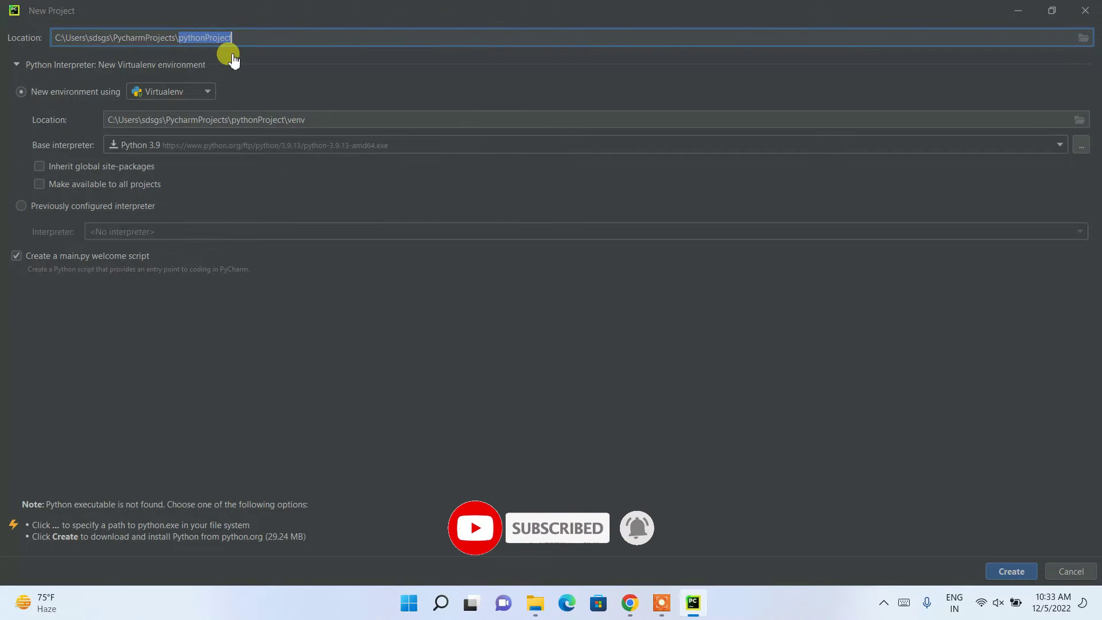
pyautogui.write('he')
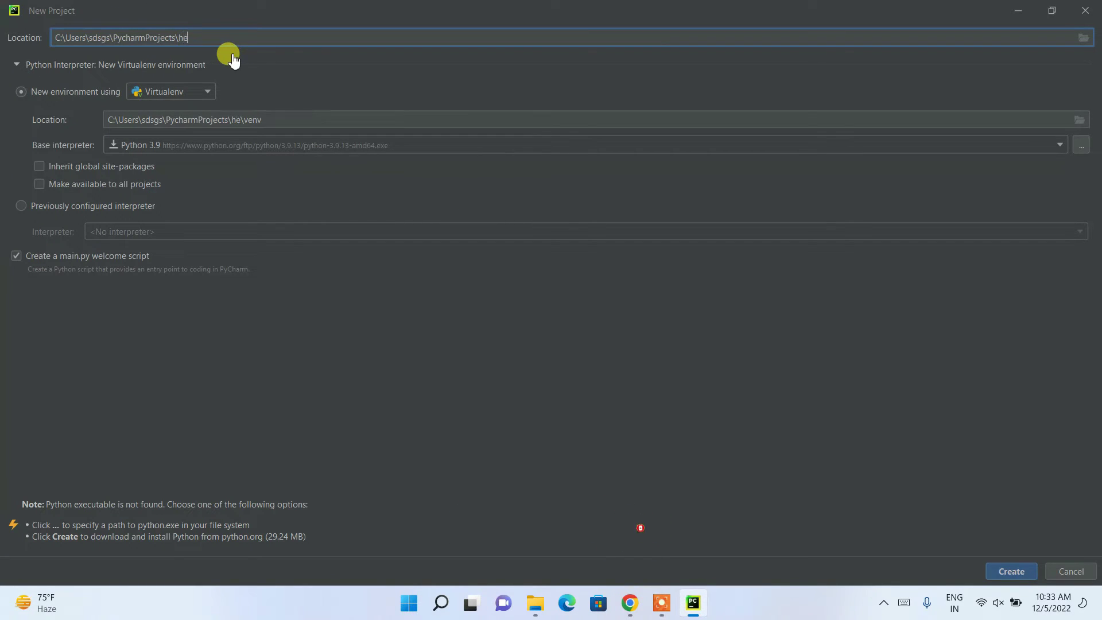
pyautogui.write('lloAll')
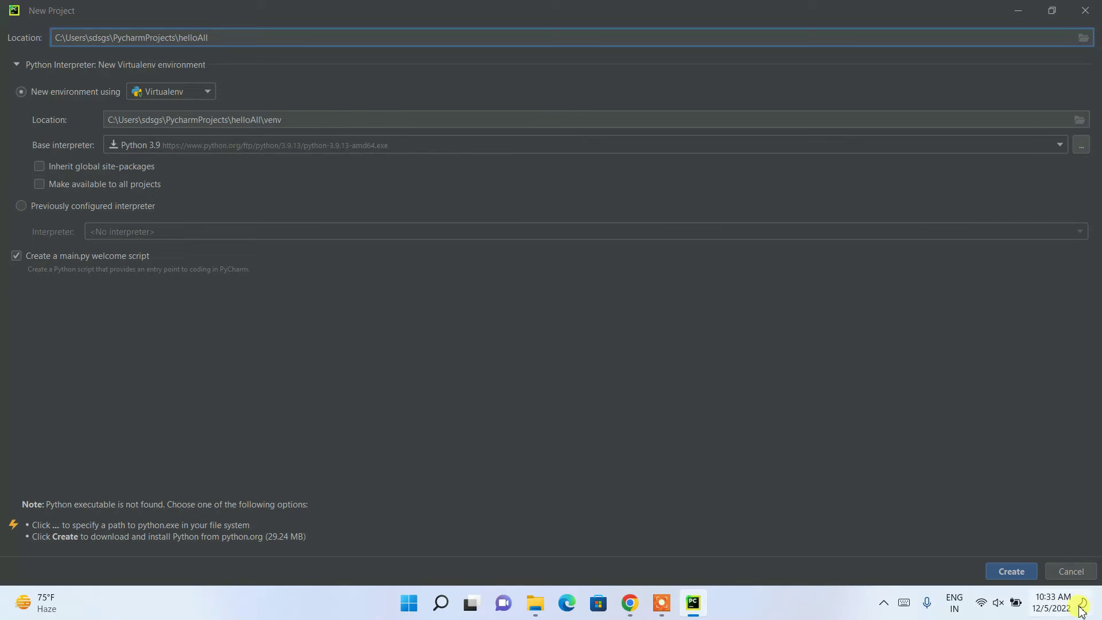
# - Create helloAll and review main.py's print_hi definition and main check
pyautogui.click(1011, 571)
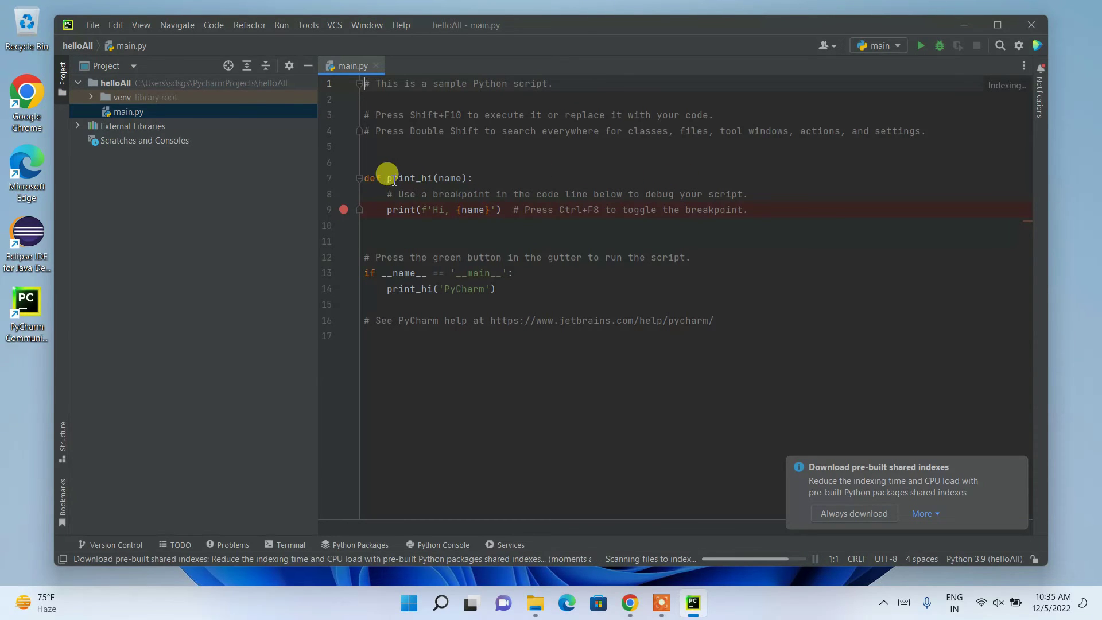
pyautogui.moveTo(384, 179); pyautogui.dragTo(482, 167)
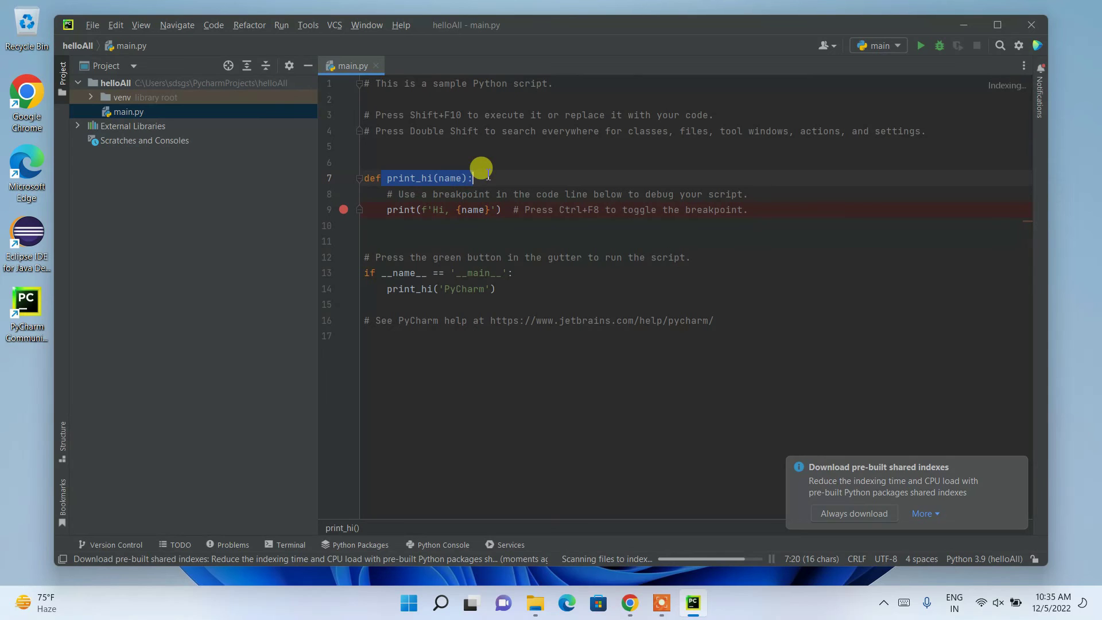
pyautogui.moveTo(525, 274)
pyautogui.mouseDown()
pyautogui.moveTo(423, 273)
pyautogui.moveTo(406, 288)
pyautogui.moveTo(507, 283)
pyautogui.mouseUp()
pyautogui.click(507, 285)
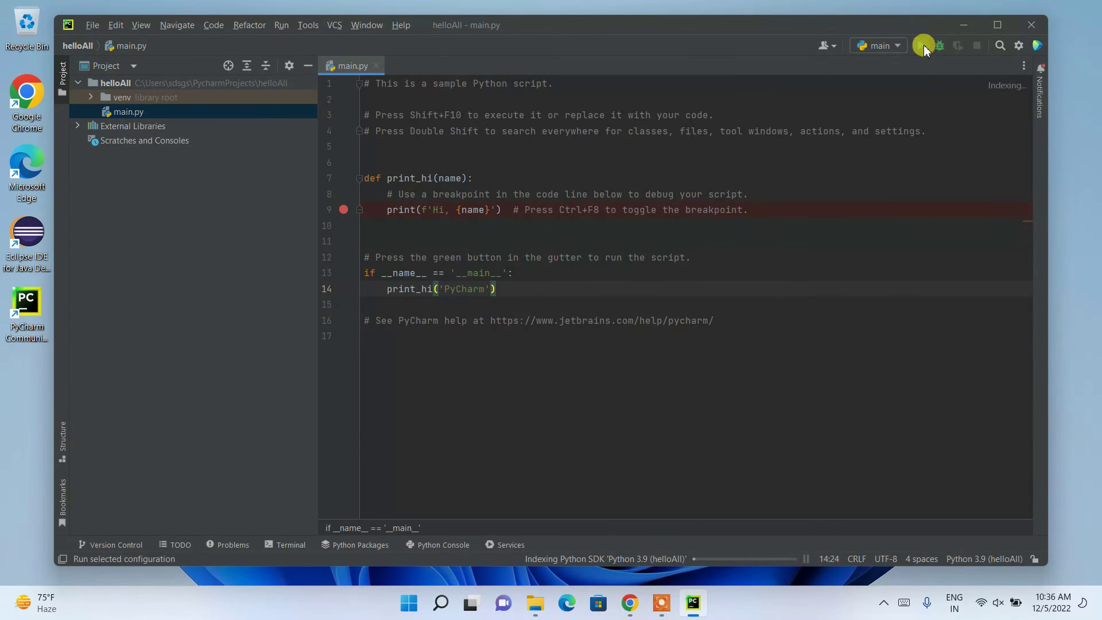
# - Run main.py, printing 'Hi, PyCharm', then highlight the output and the name parameter on line 9
pyautogui.click(922, 45)
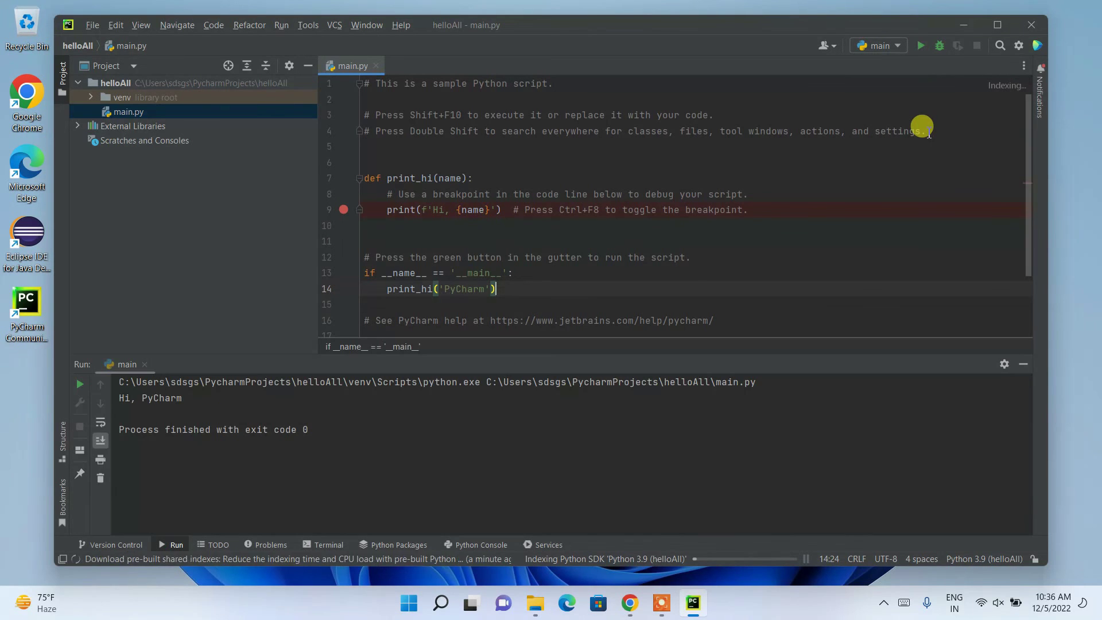
pyautogui.moveTo(125, 398); pyautogui.dragTo(183, 397)
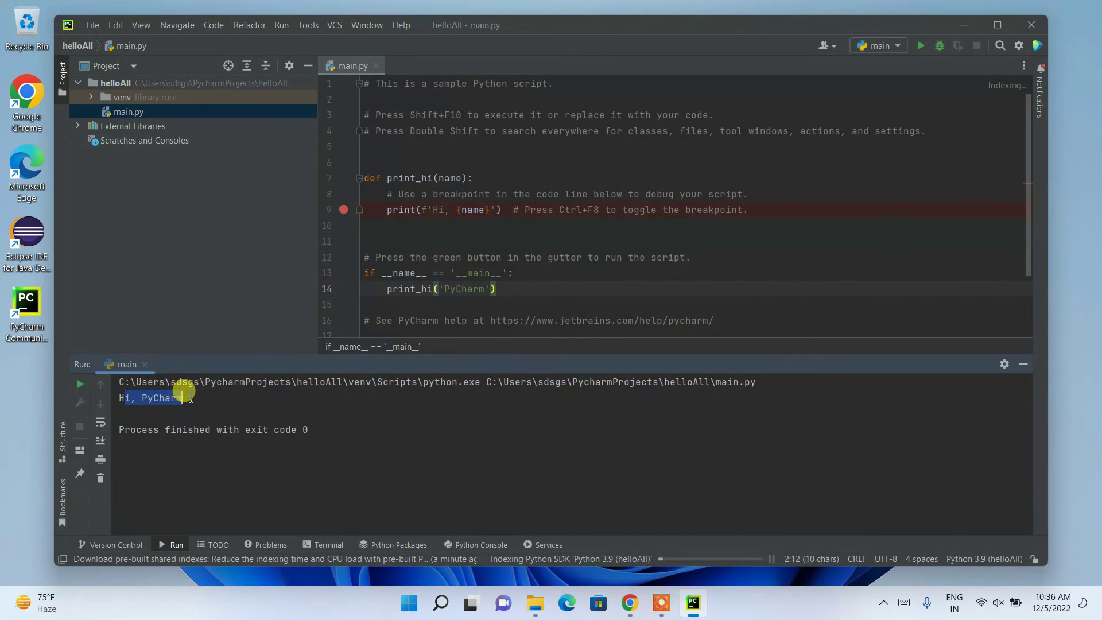
pyautogui.click(442, 209)
pyautogui.moveTo(444, 289); pyautogui.dragTo(480, 290)
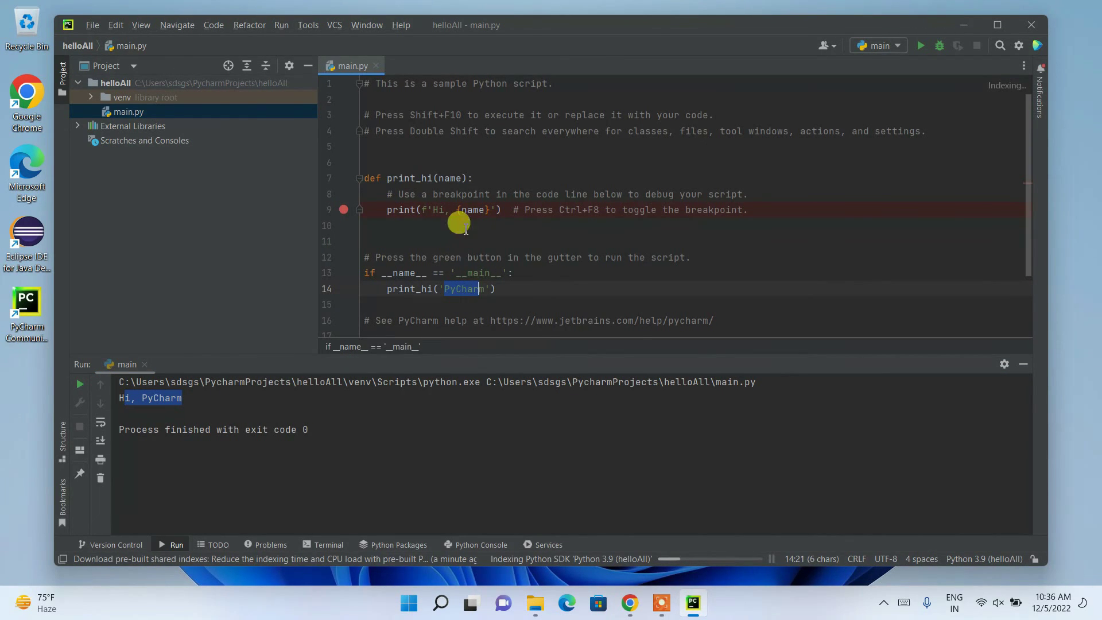
pyautogui.doubleClick(473, 210)
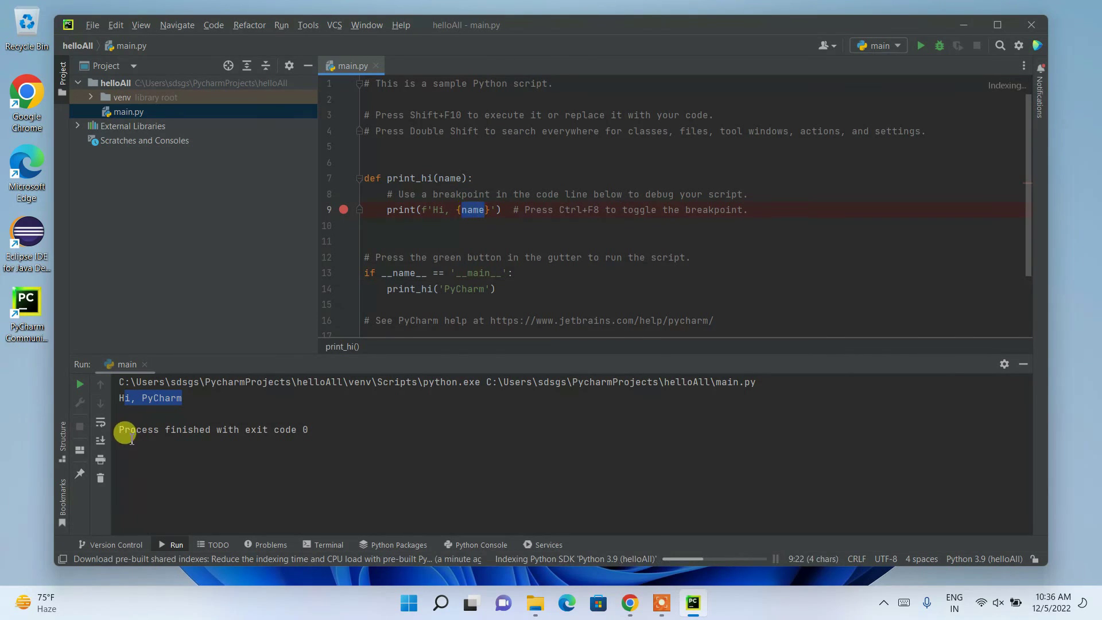
# - Replace 'PyCharm' with 'Geeky Script' on line 14 and rerun main.py
pyautogui.doubleClick(470, 289)
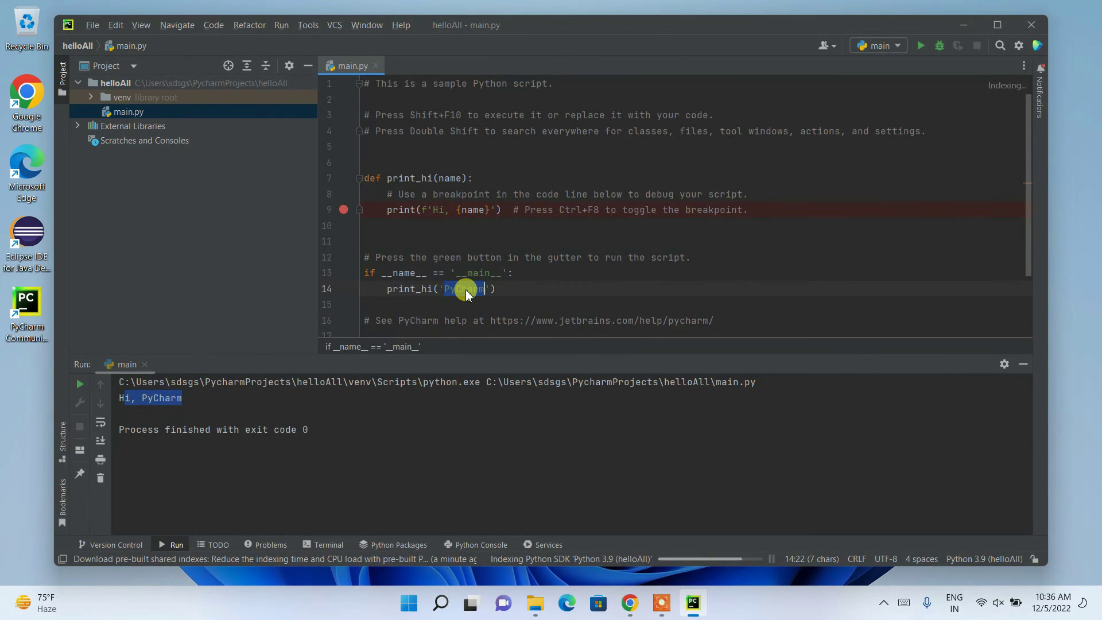
pyautogui.write('G')
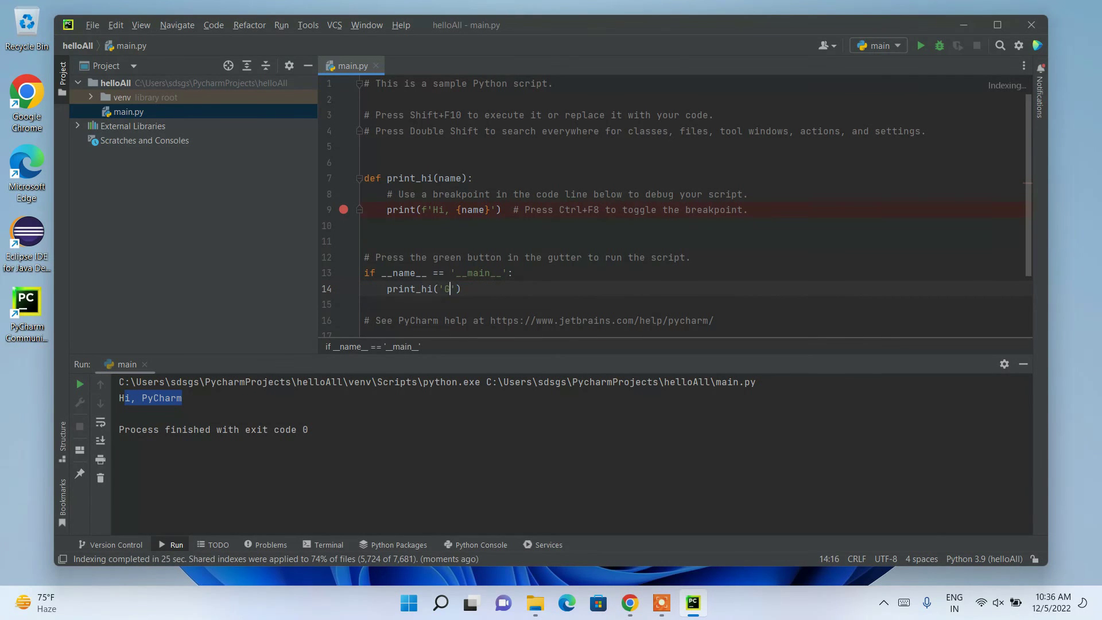
pyautogui.write('eeky Script')
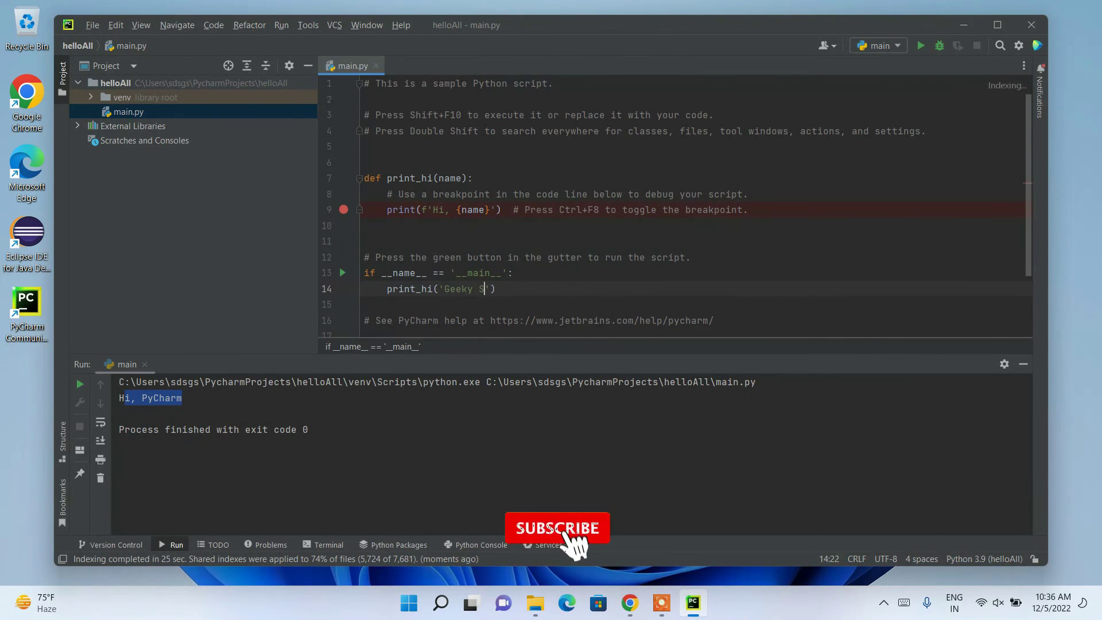
pyautogui.click(921, 46)
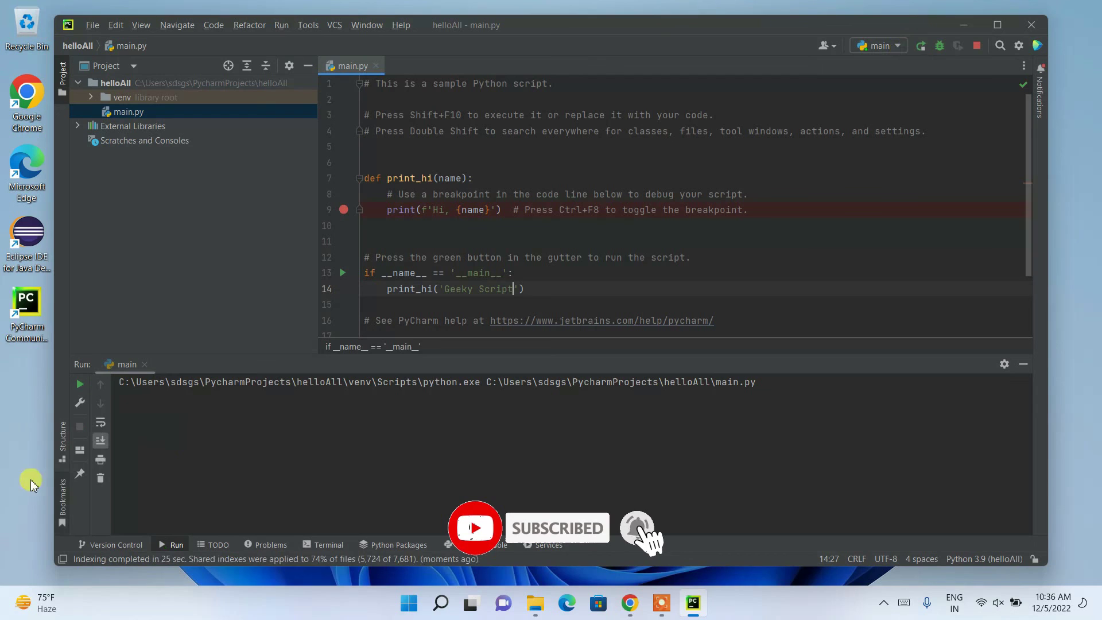
# - Highlight 'Hi, Geeky Script' in the Run output and 'Geeky Script' on line 14
pyautogui.moveTo(119, 399); pyautogui.dragTo(232, 396)
pyautogui.click(232, 396)
pyautogui.moveTo(448, 290); pyautogui.dragTo(511, 287)
pyautogui.click(531, 288)
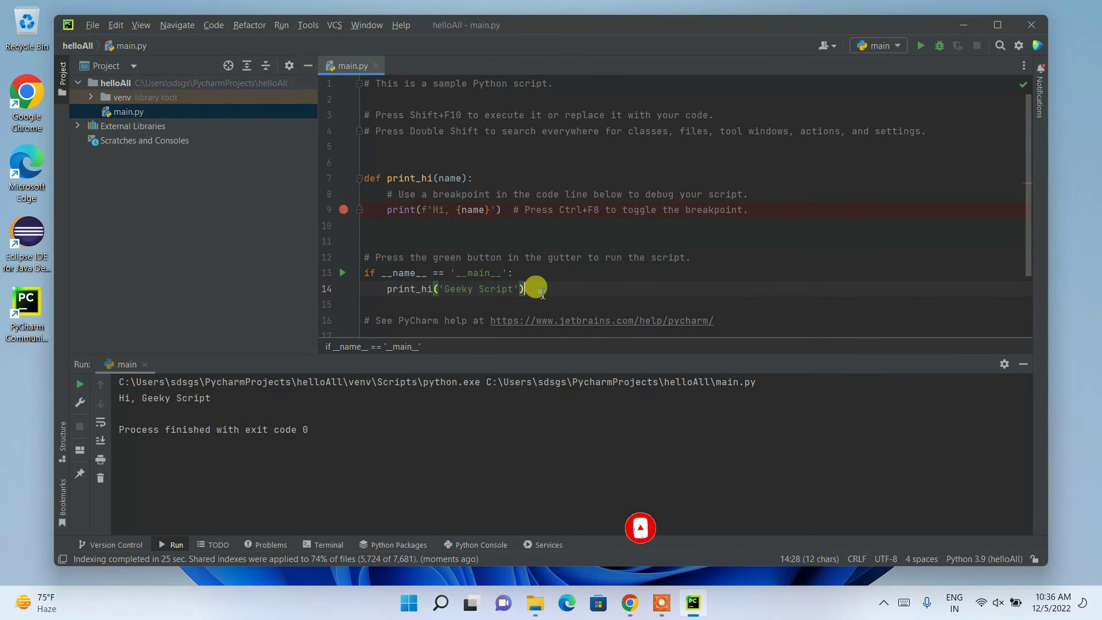